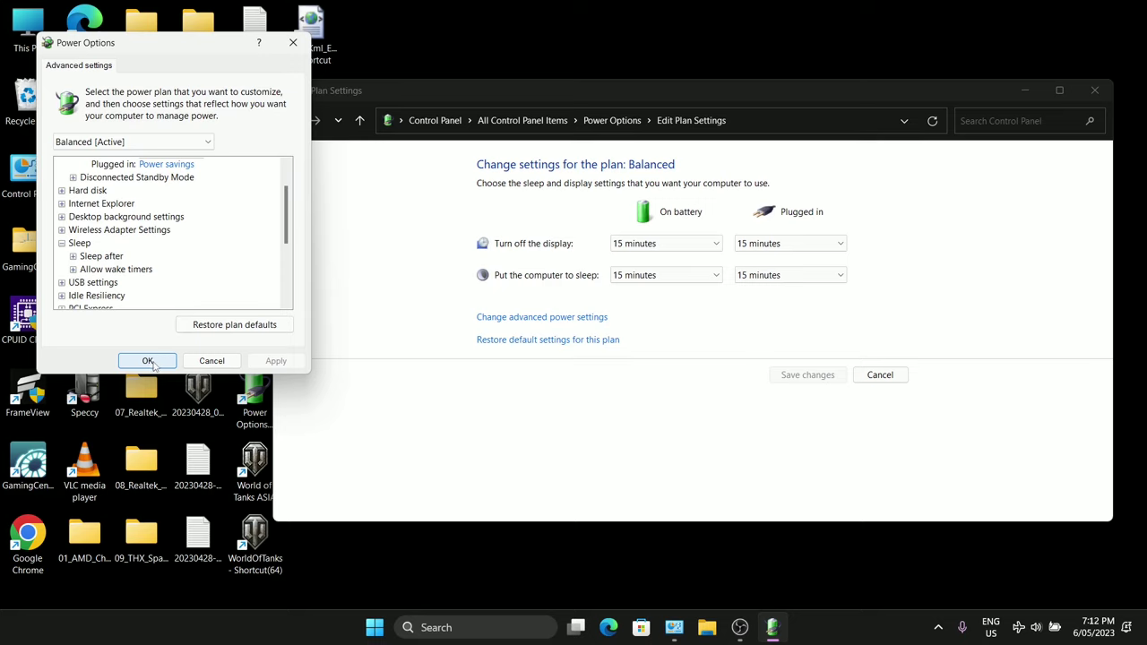
Dismiss the advanced power settings, minimise the plan settings window, and open Command Prompt as administrator.
left_click(148, 362)
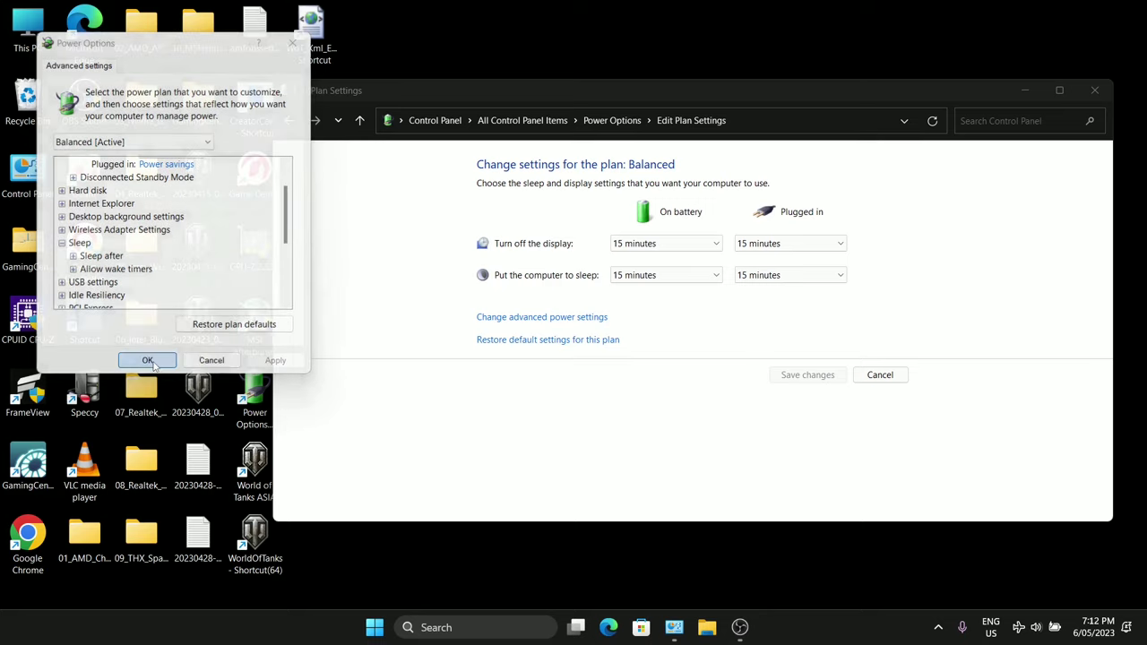
left_click(1027, 91)
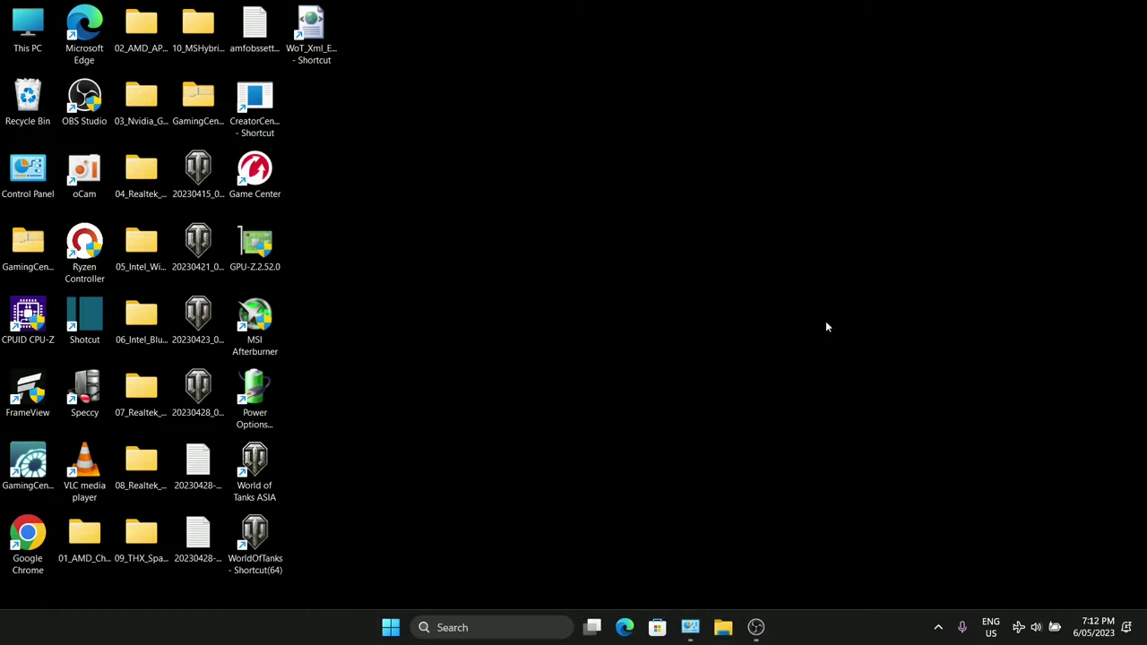
left_click(499, 627)
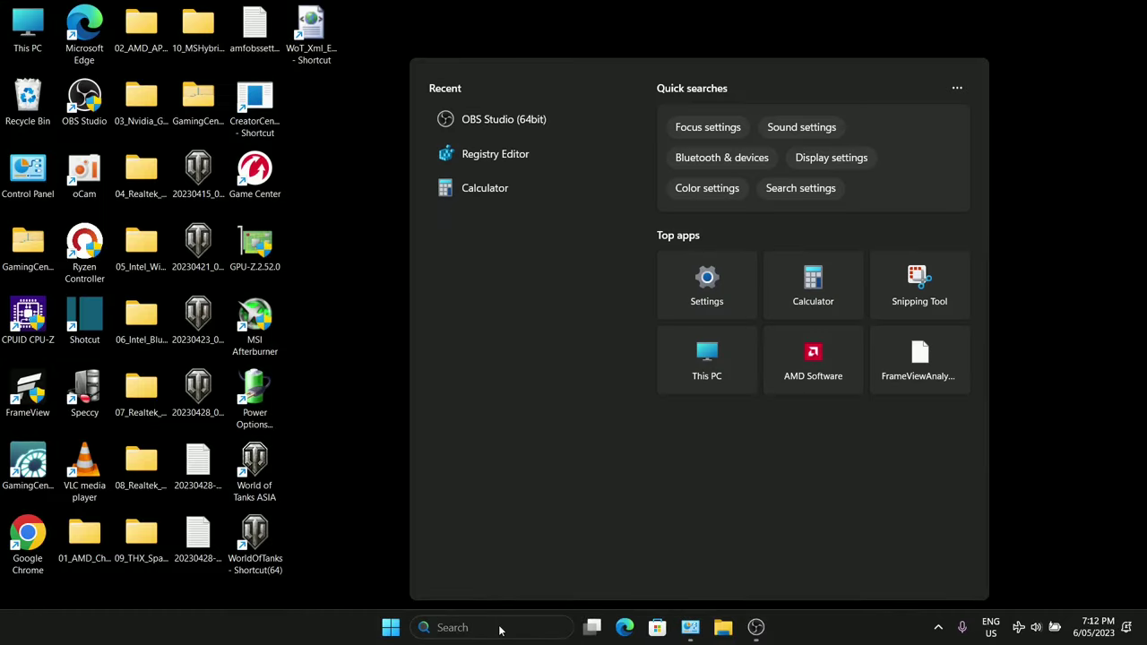
type("cmd")
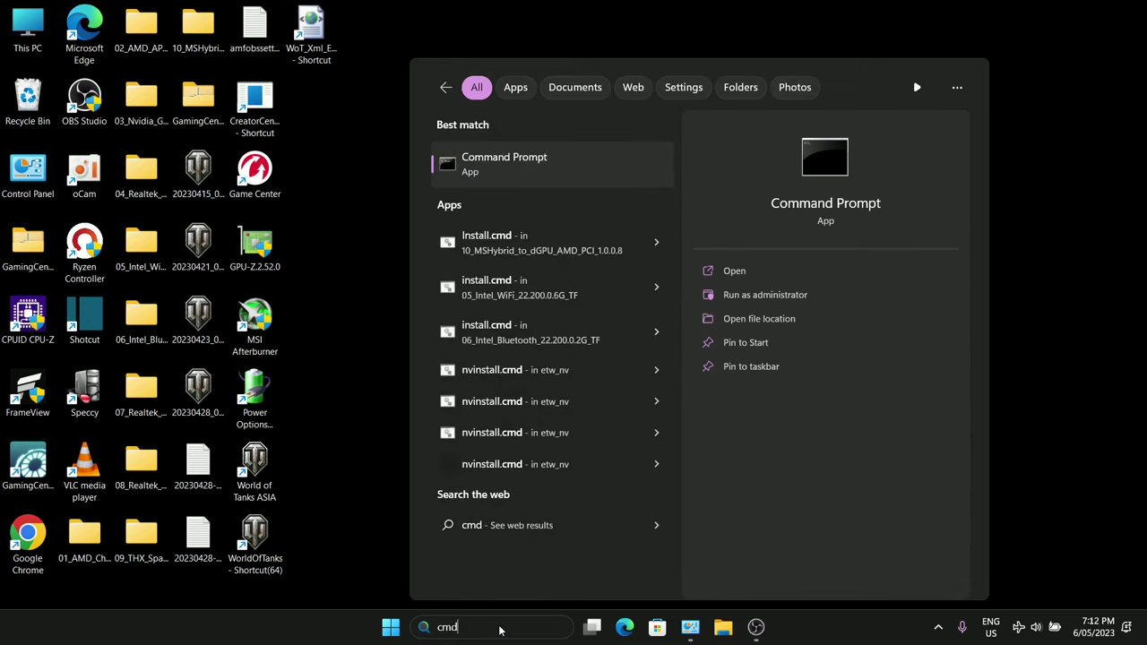
right_click(476, 165)
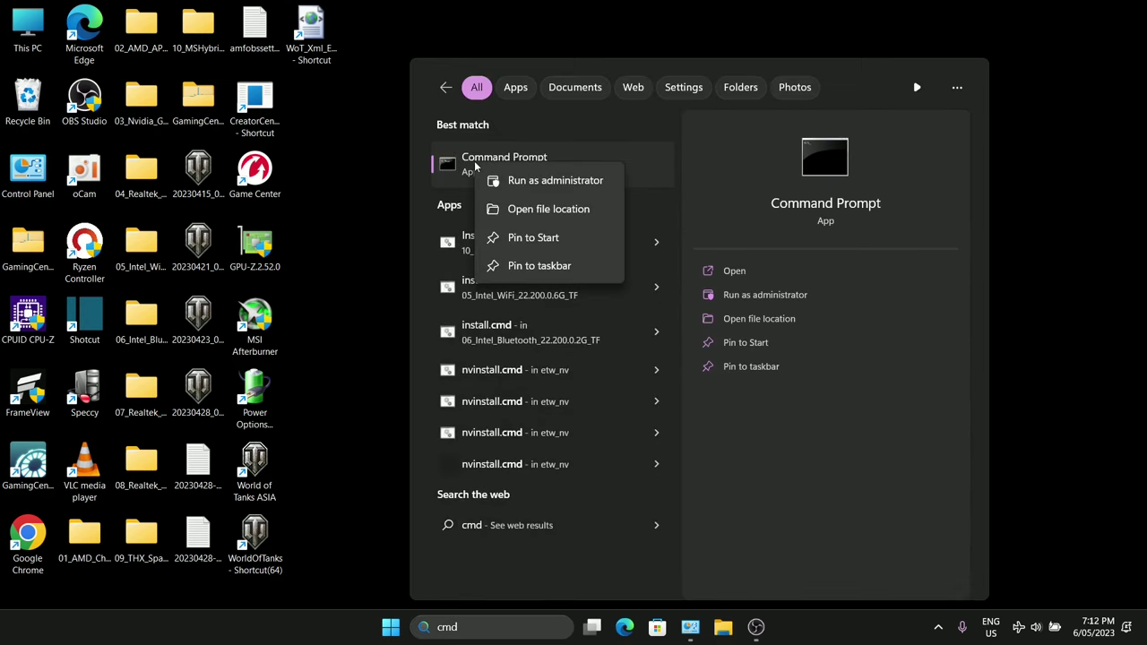
left_click(529, 180)
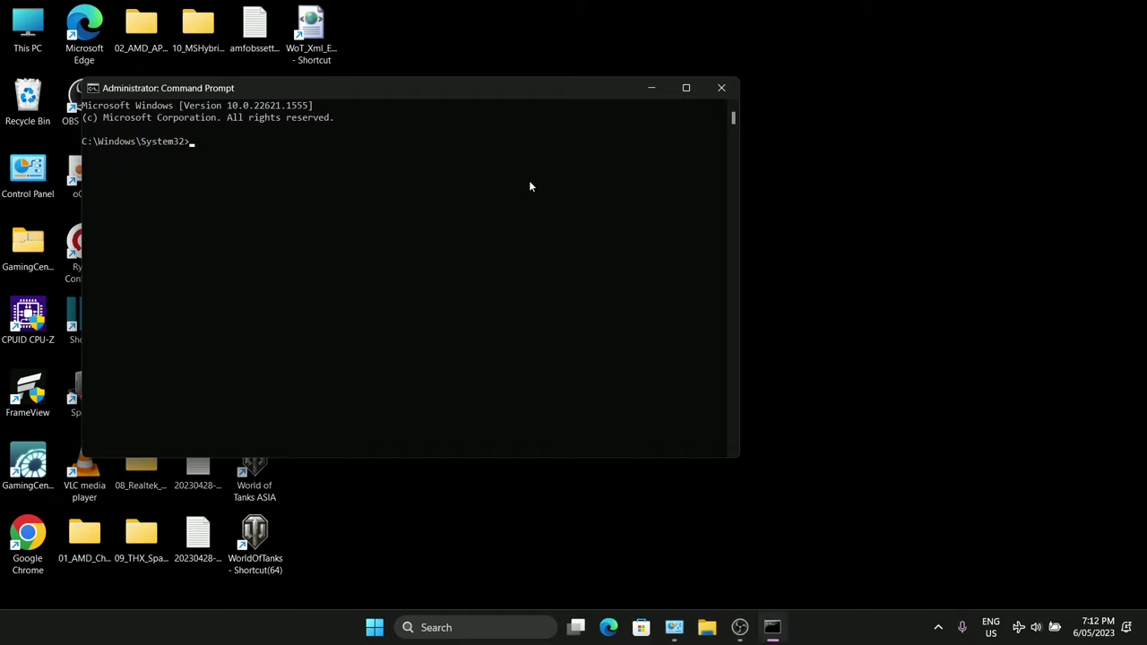
Generate a system power report with powercfg/systempowerreport and minimise the Command Prompt.
type("powercfg/systempowerreport")
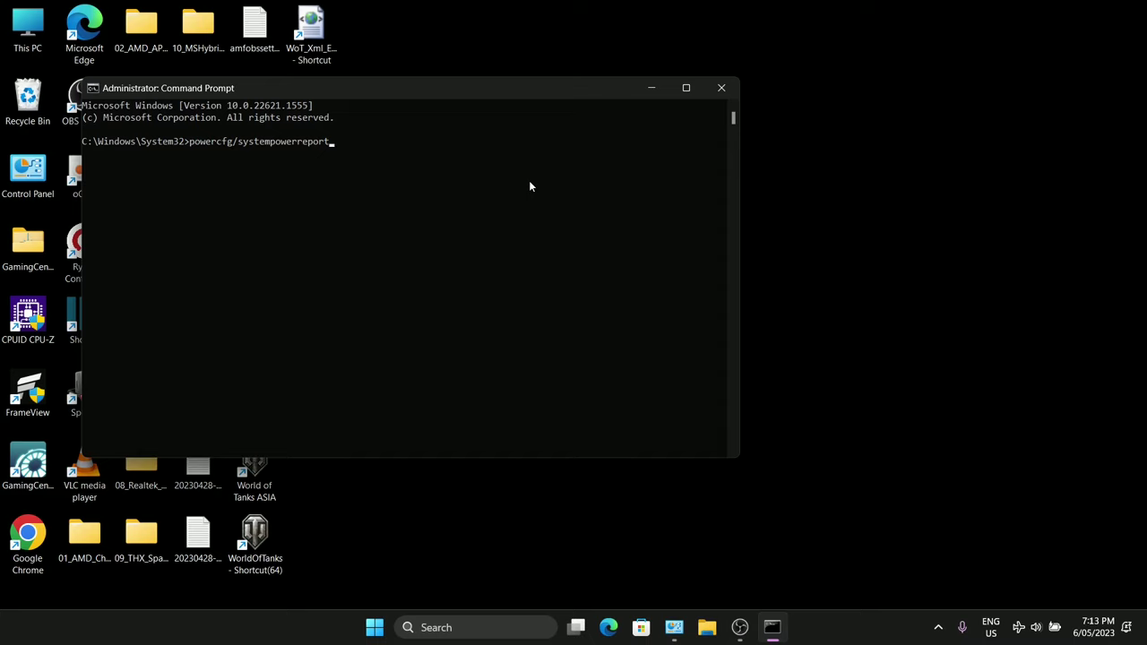
key("Return")
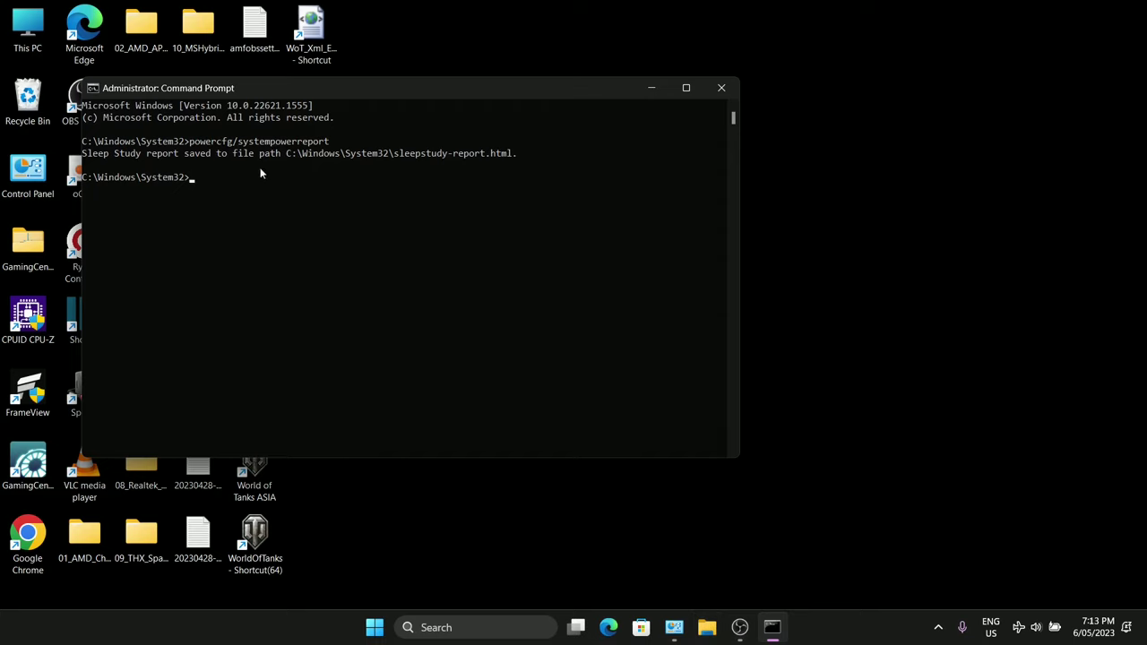
left_click(652, 87)
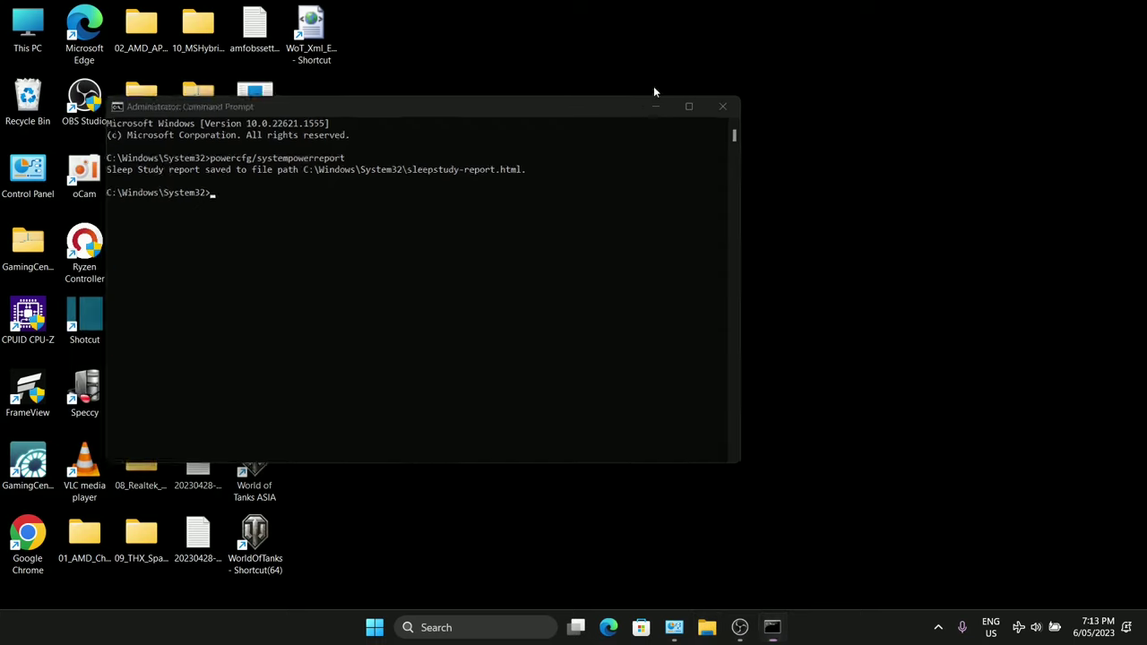
Open sleepstudy-report from the C:\Windows\System32 folder, with the files sorted by newest modification date.
left_click(707, 630)
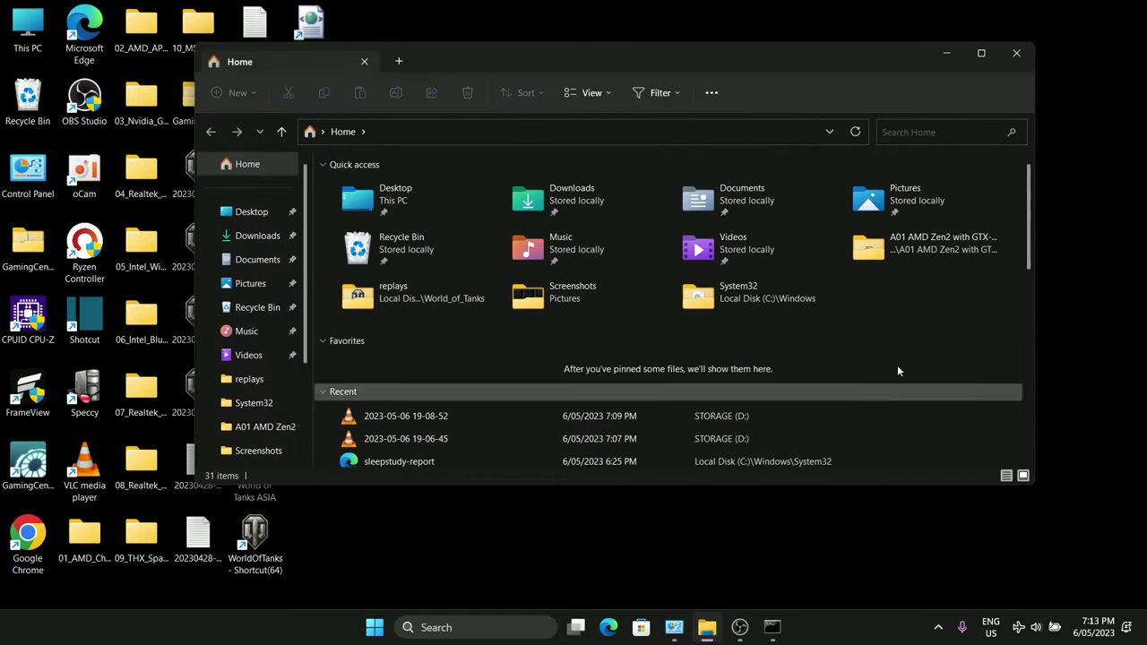
double_click(737, 301)
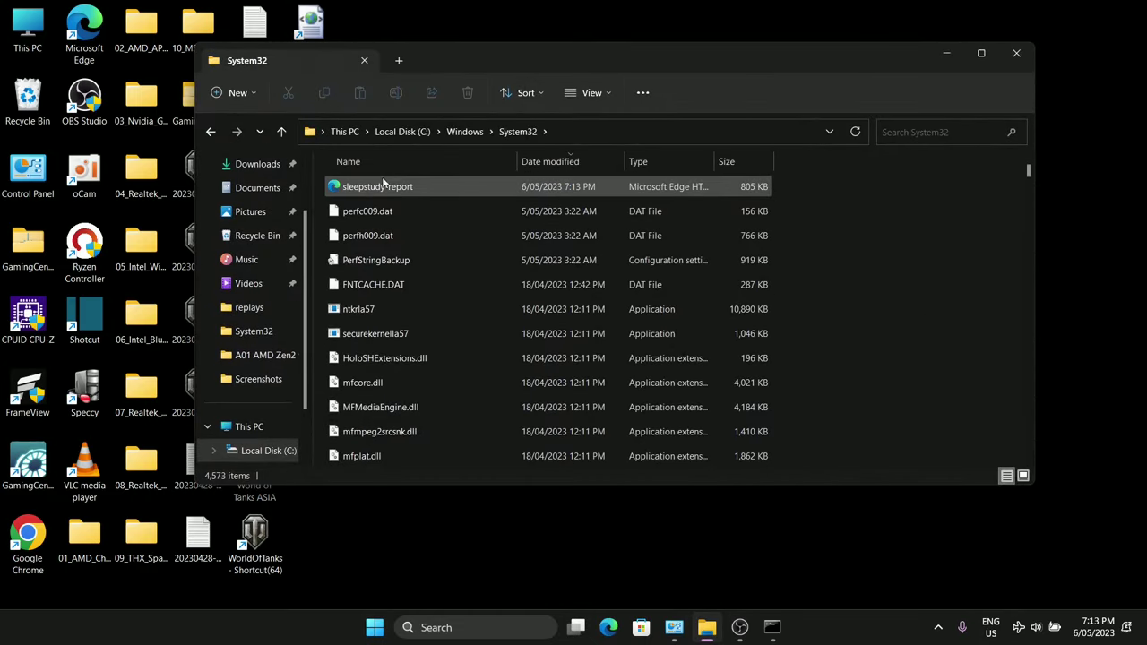
left_click(536, 168)
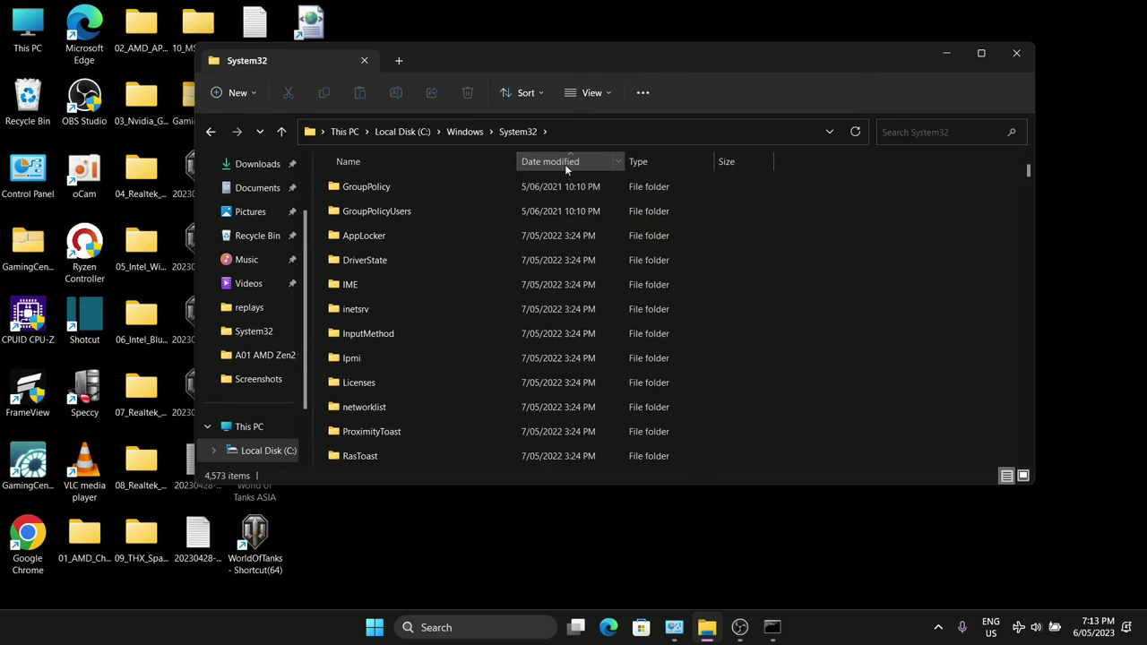
left_click(570, 161)
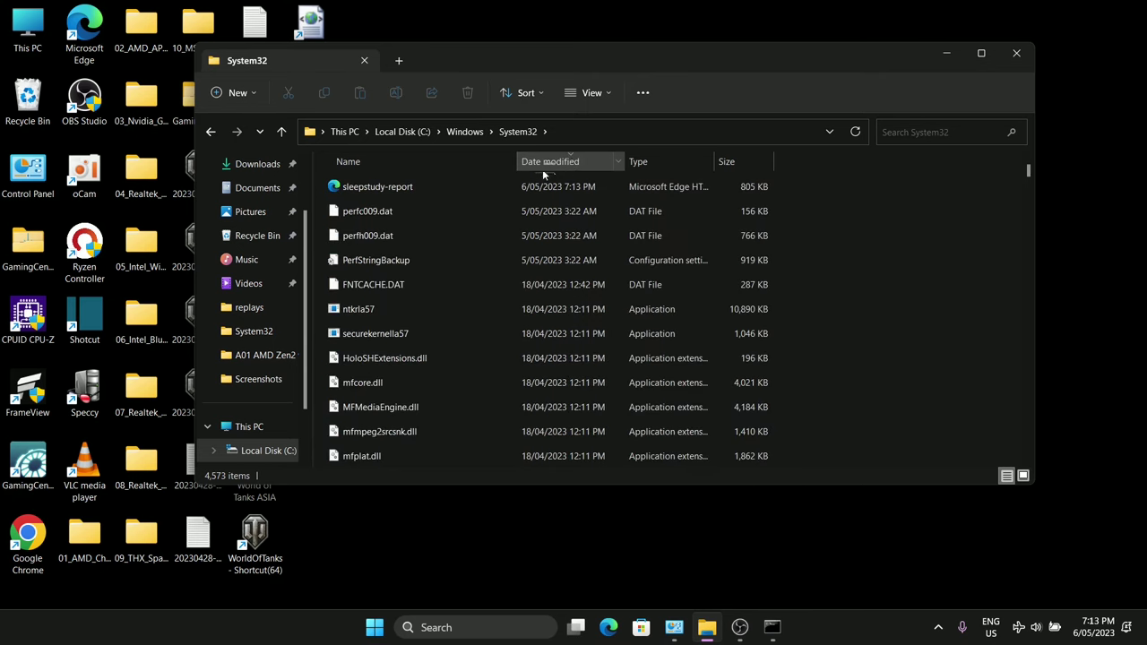
left_click(396, 188)
double_click(398, 189)
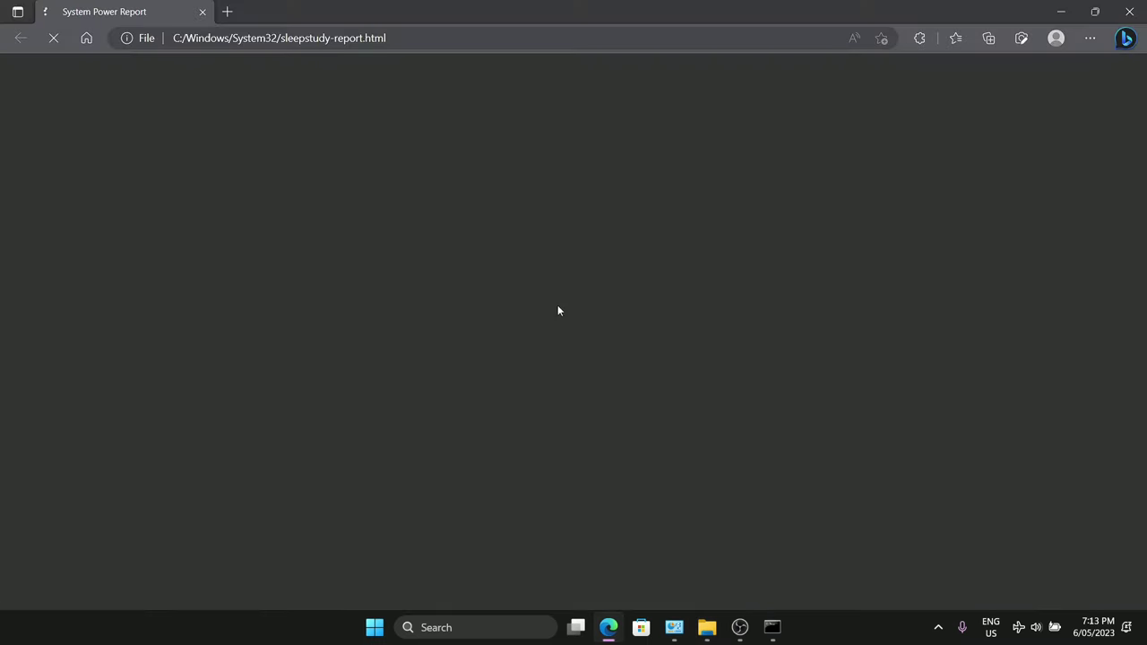
Look through the System Power Report and filter its session table to the Shutdown state.
scroll(541, 335, "down", 3)
scroll(540, 335, "up", 3)
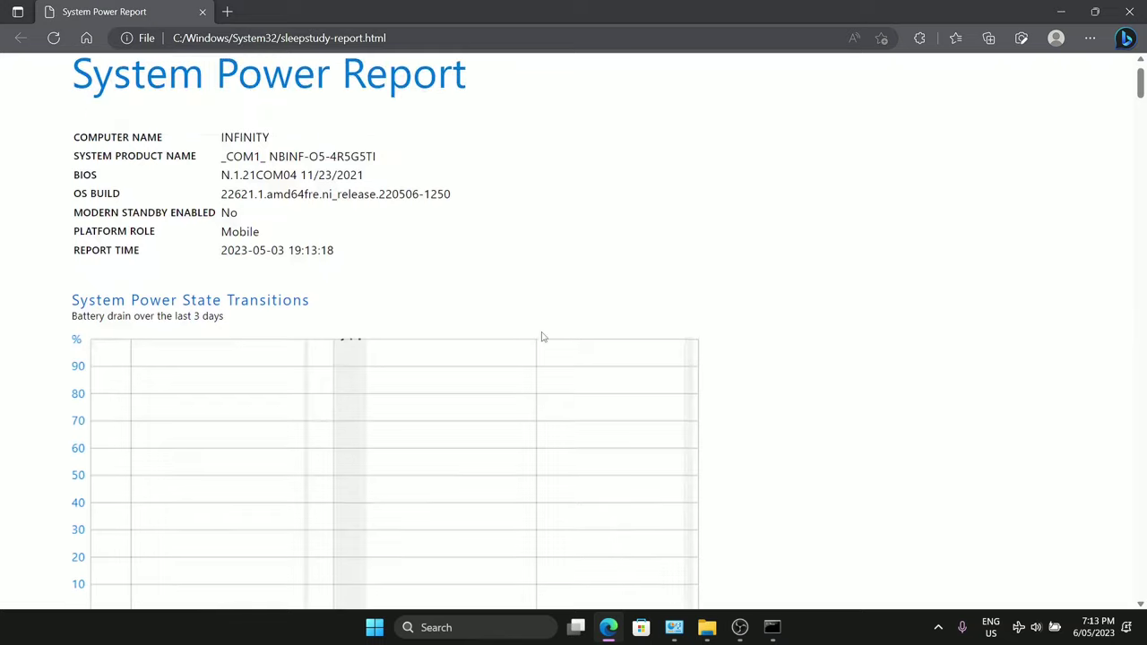
scroll(542, 337, "down", 15)
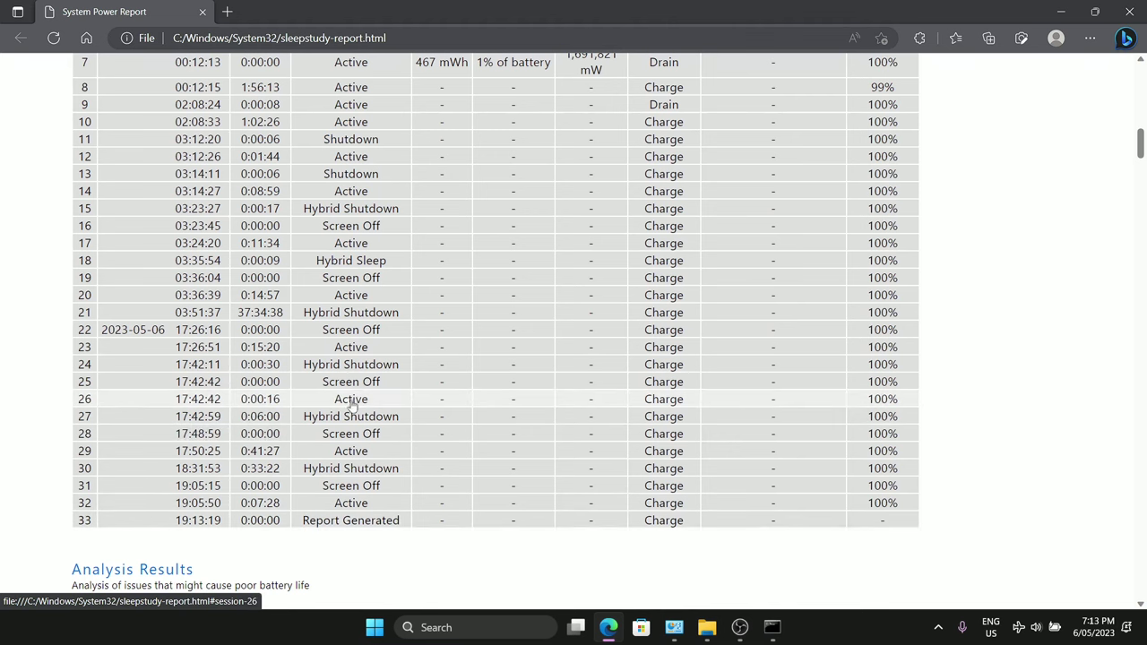
scroll(356, 408, "up", 4)
scroll(357, 403, "up", 2)
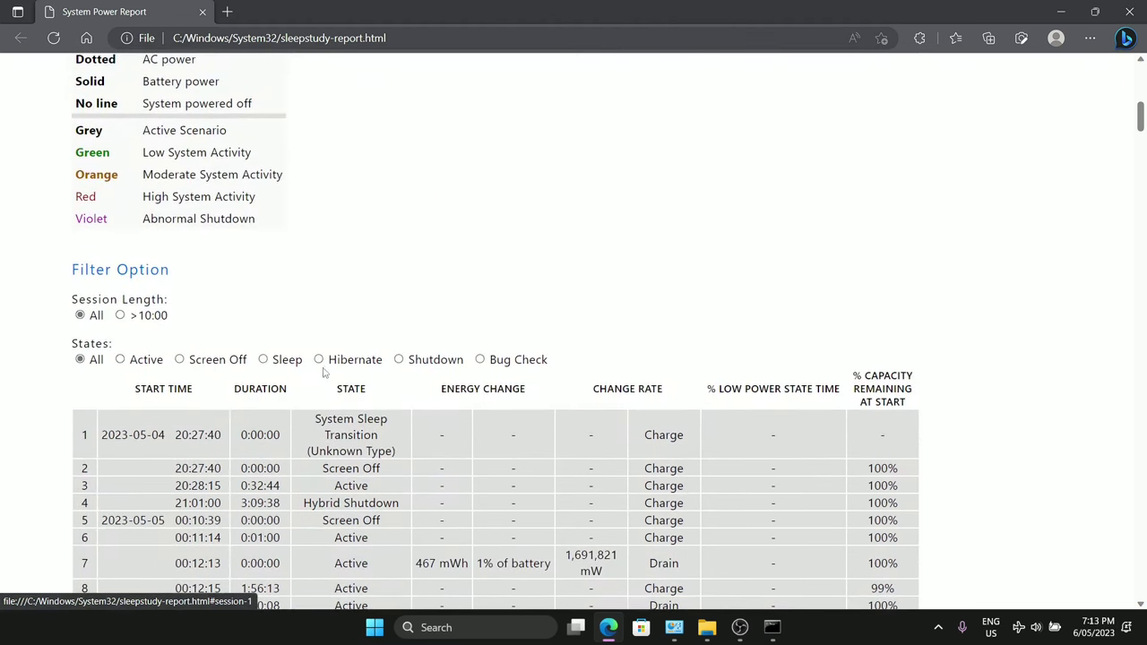
left_click(400, 360)
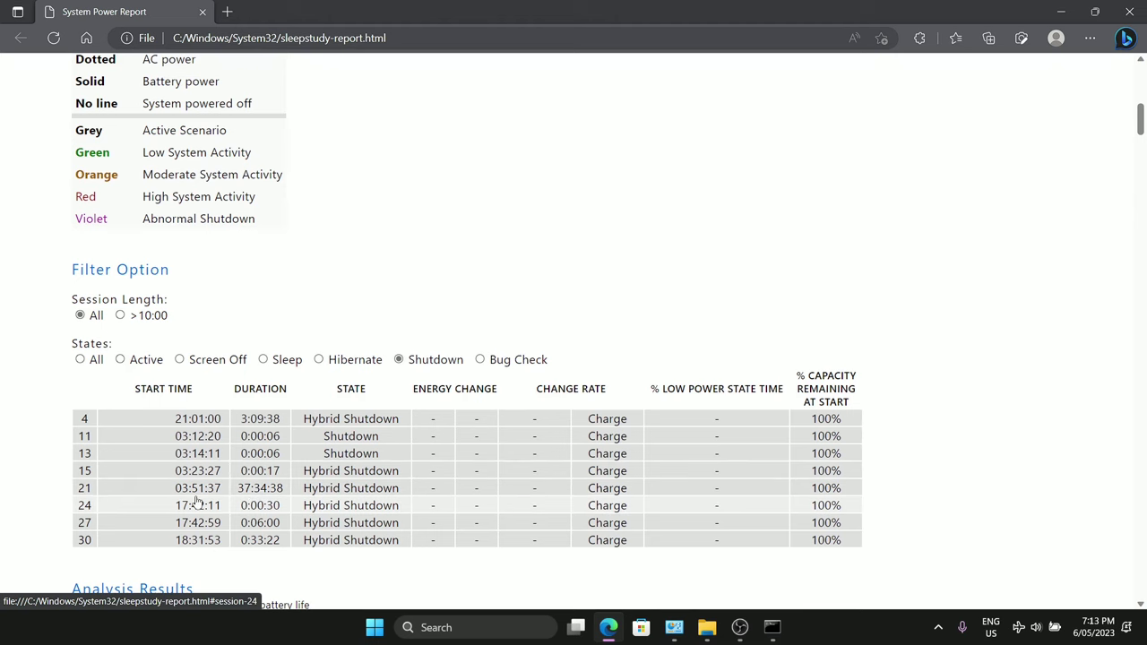
Examine the battery information of hybrid shutdown session 21, and close the report and the System32 folder.
left_click(350, 495)
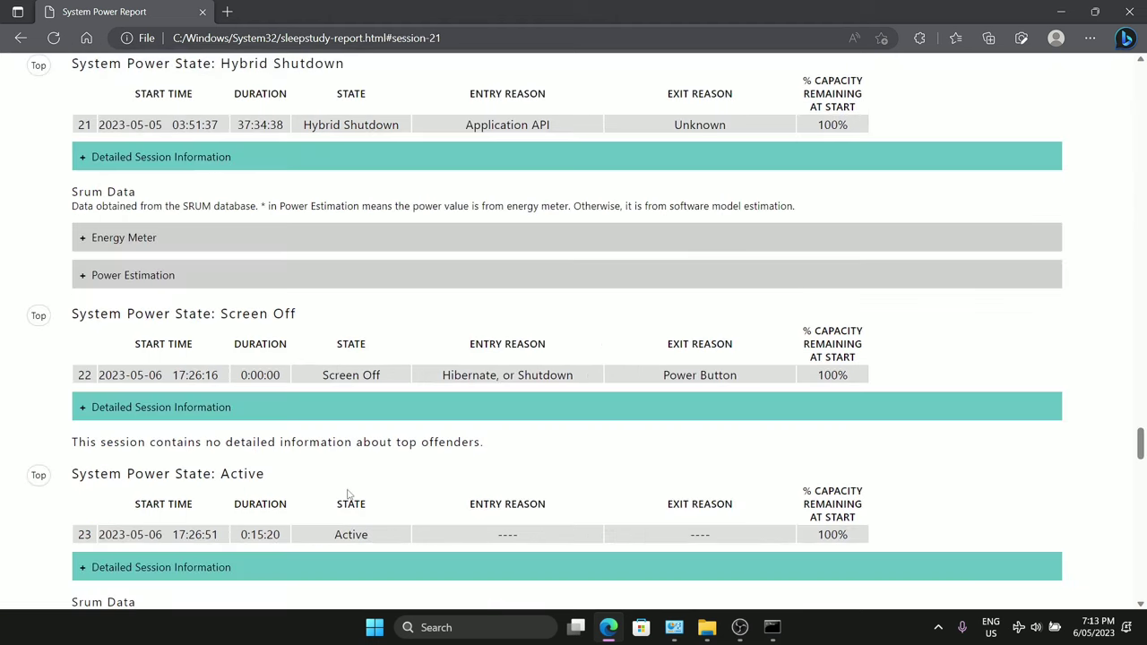
left_click(84, 160)
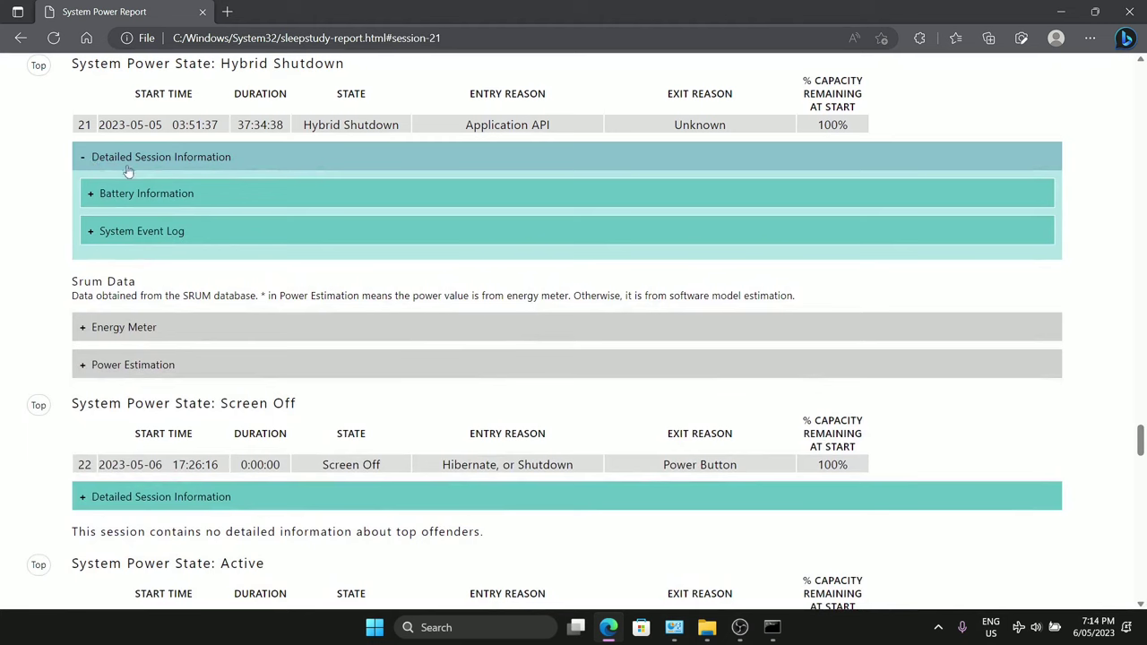
left_click(91, 199)
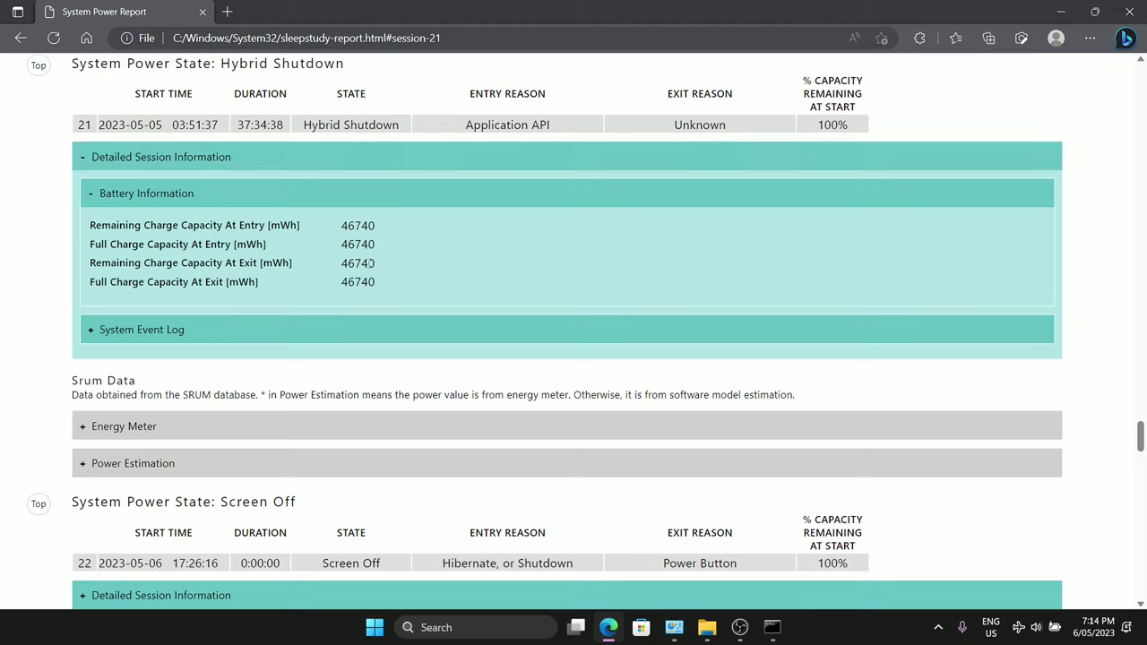
left_click(203, 12)
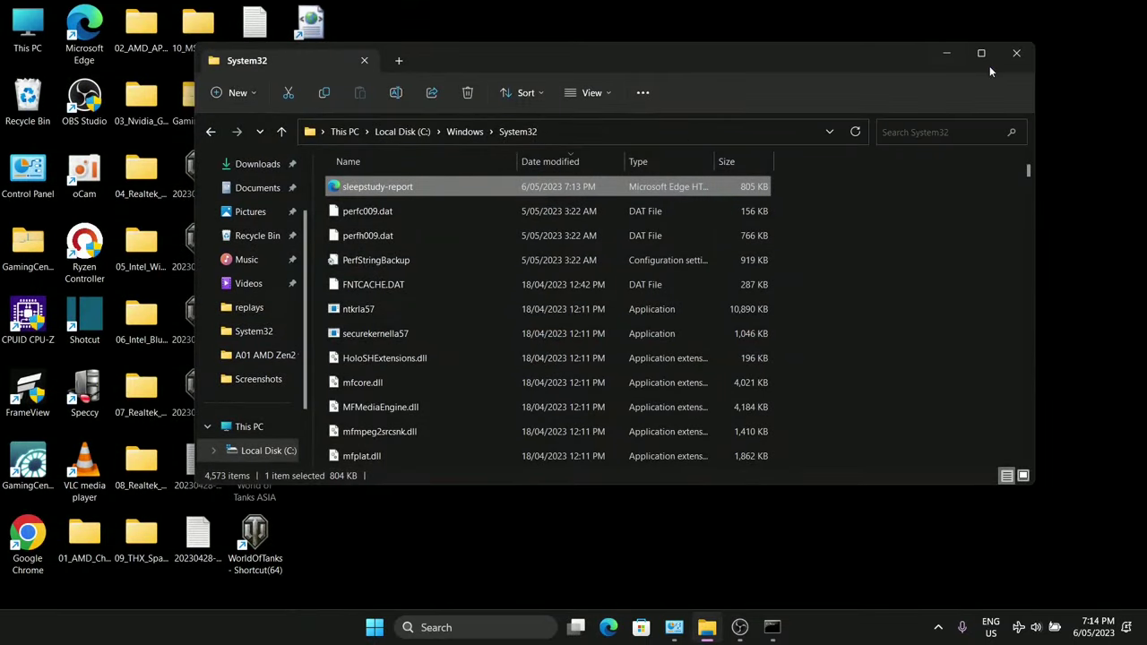
left_click(1017, 54)
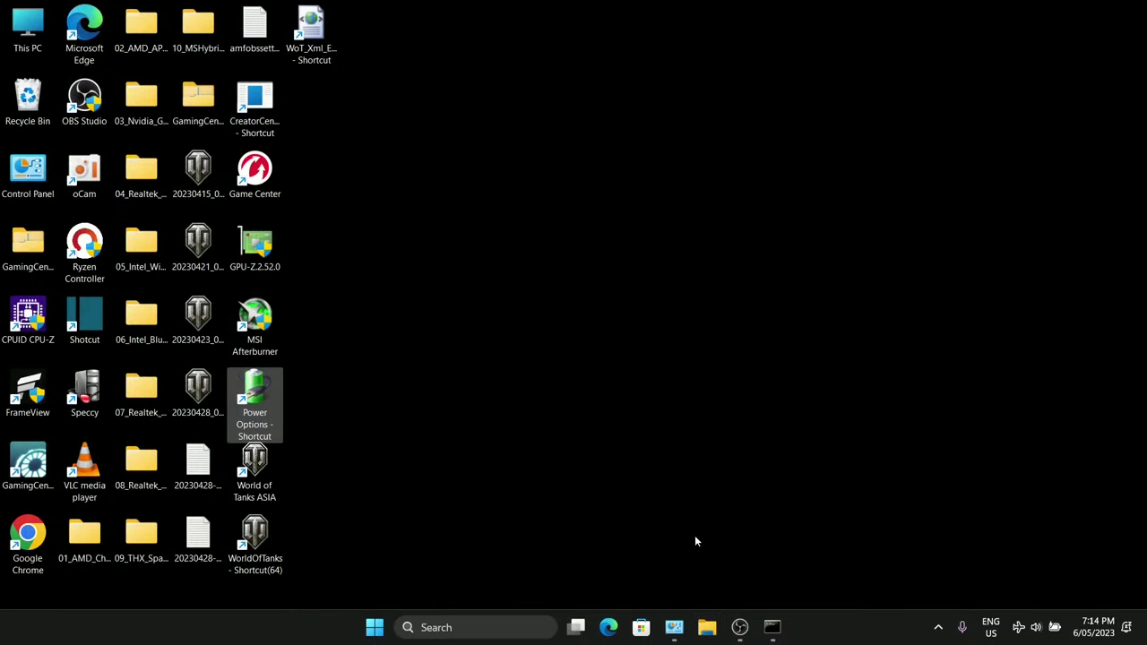
List the system's available sleep states in Command Prompt with powercfg/a.
left_click(776, 630)
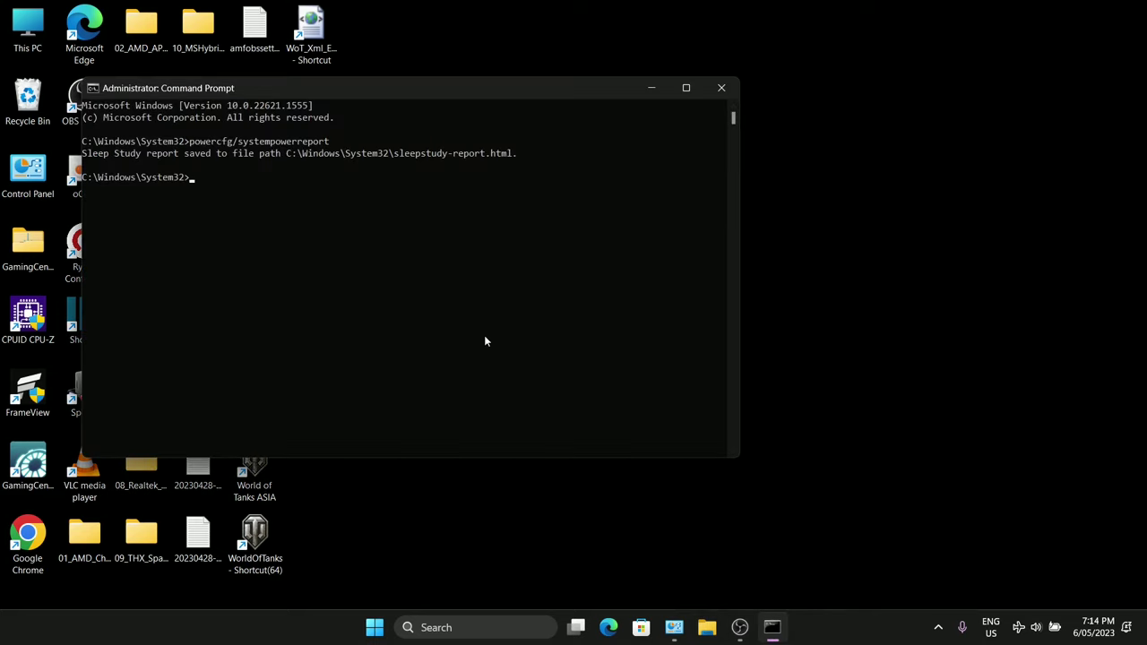
type("powercfg/a")
key("Return")
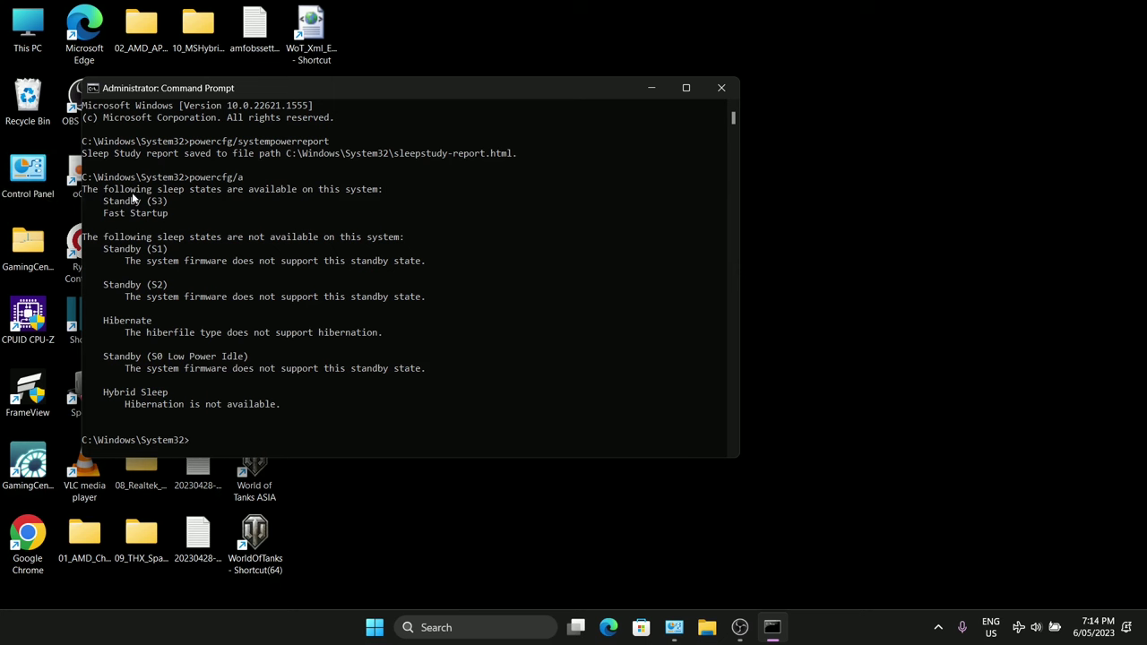
Move the Command Prompt window clear of the desktop icons and display the hibernate command help with powercfg/h.
left_click_drag(390, 88, 676, 82)
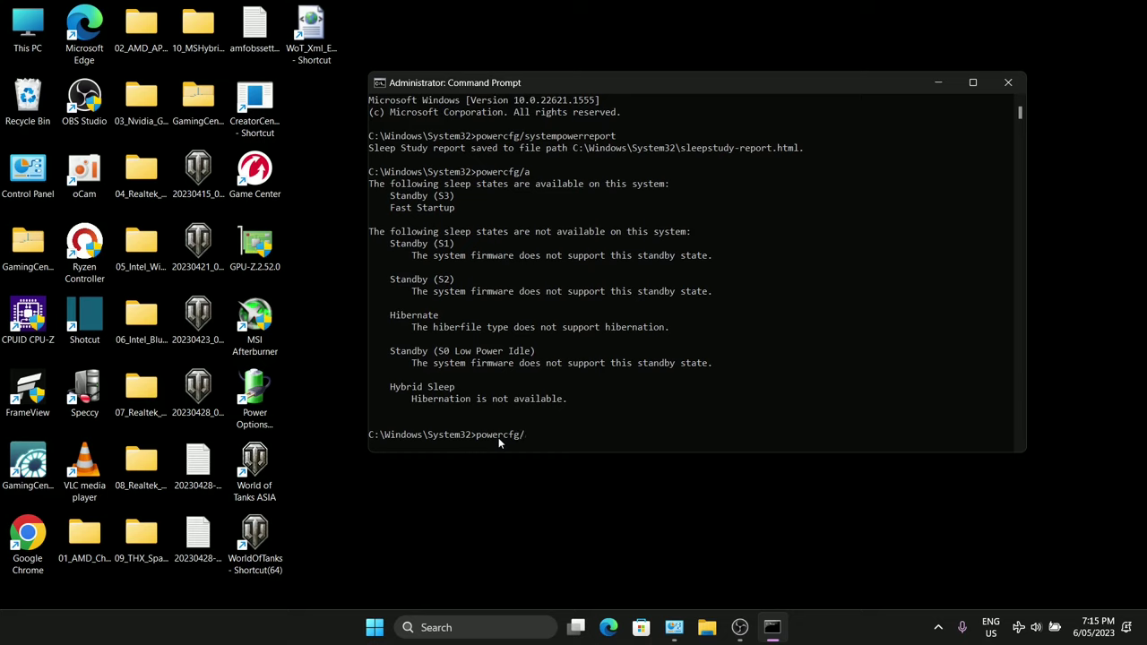
type("h")
key("Return")
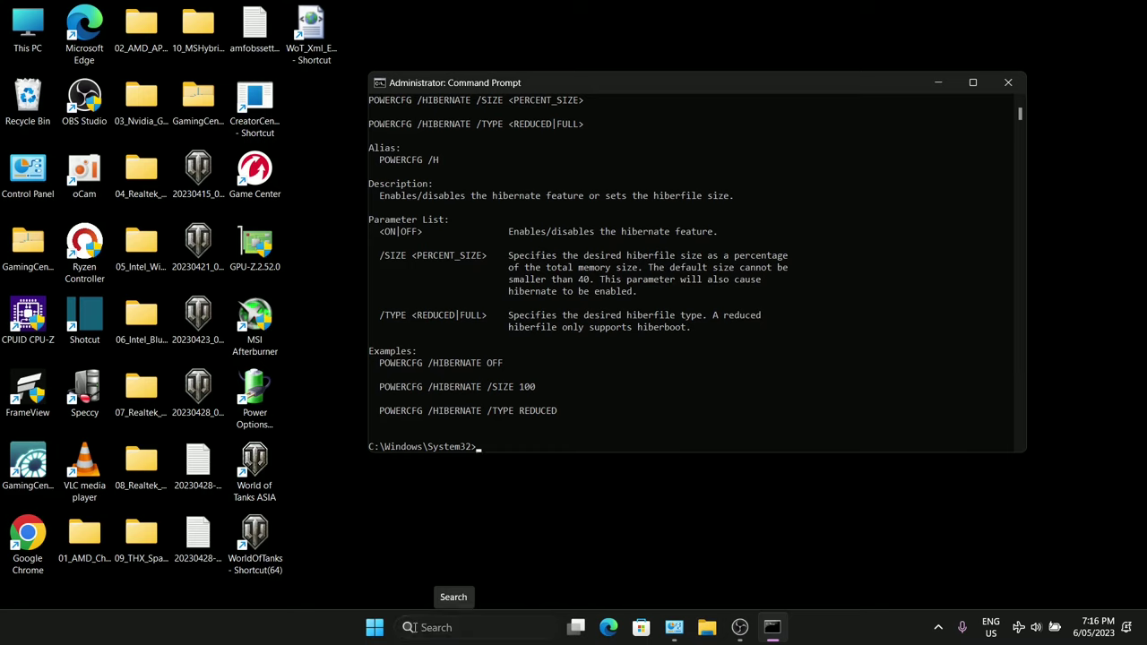
Check the hibernation values under HKEY_LOCAL_MACHINE\SYSTEM\CurrentControlSet\Control\Power in Registry Editor, and minimise it.
left_click(448, 628)
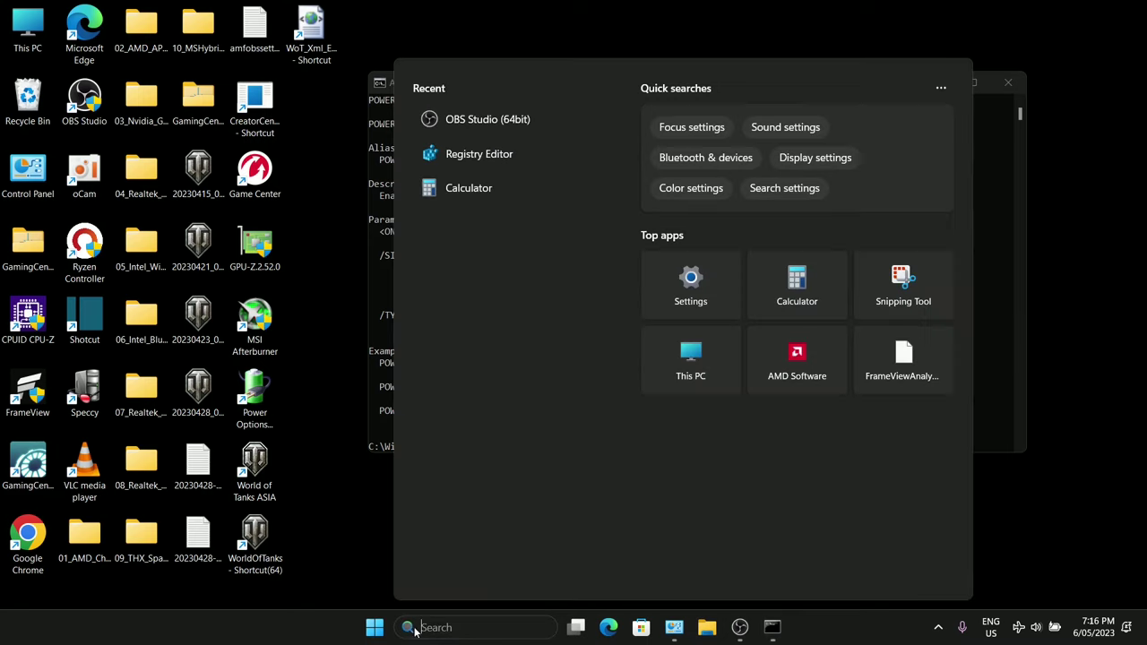
left_click(487, 159)
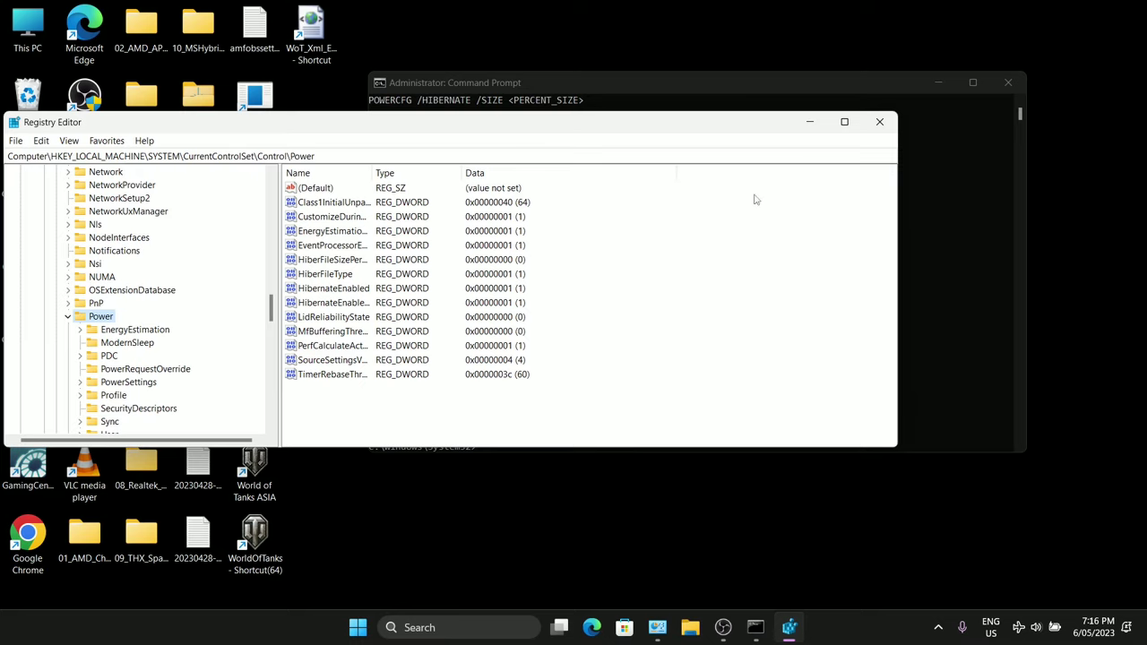
left_click(811, 122)
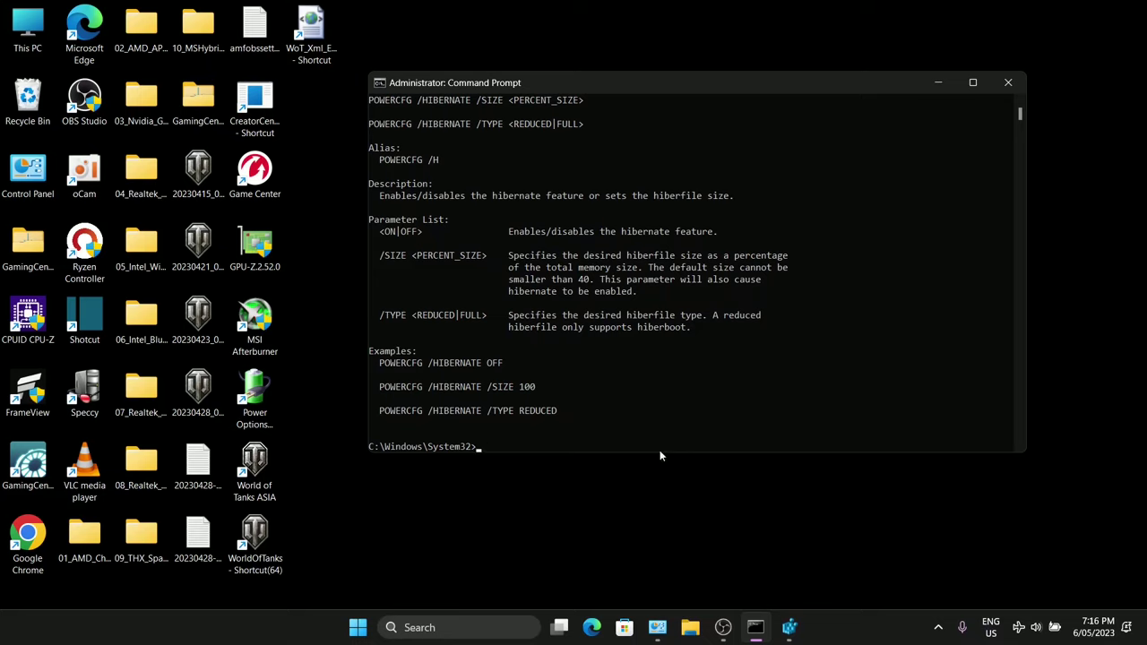
Set the hibernation file type to full in Command Prompt with powercfg/h /type full.
type("powercfg/h /type full")
key("Return")
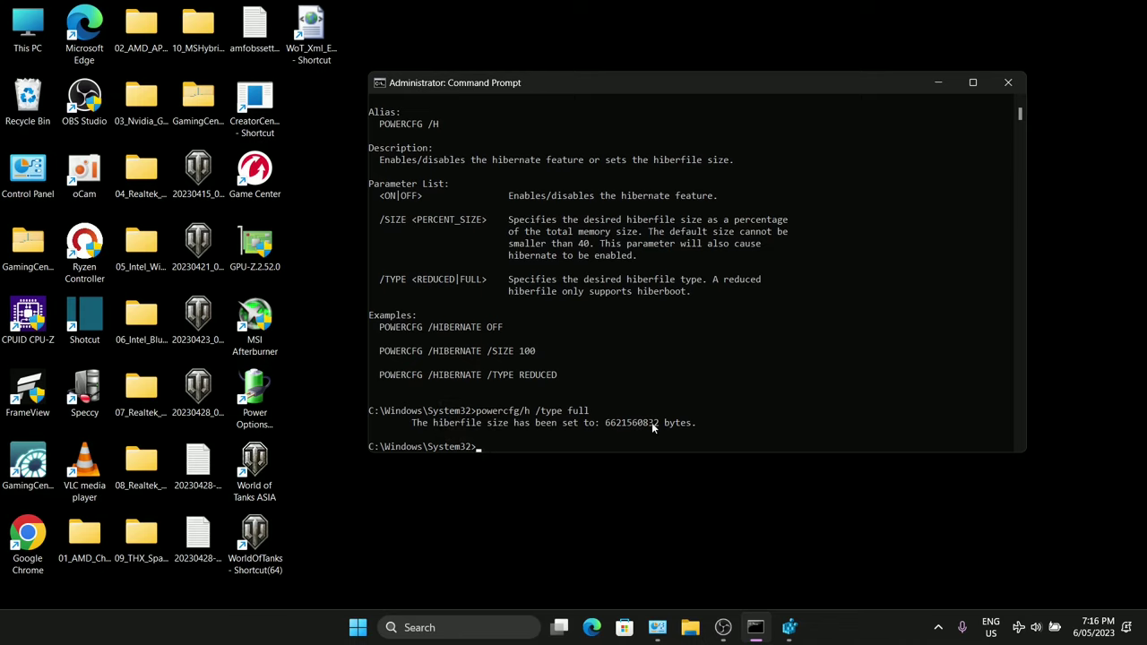
Reload the Power key in Registry Editor to check its HiberFileType value, and minimise the editor.
left_click(789, 628)
key("Up")
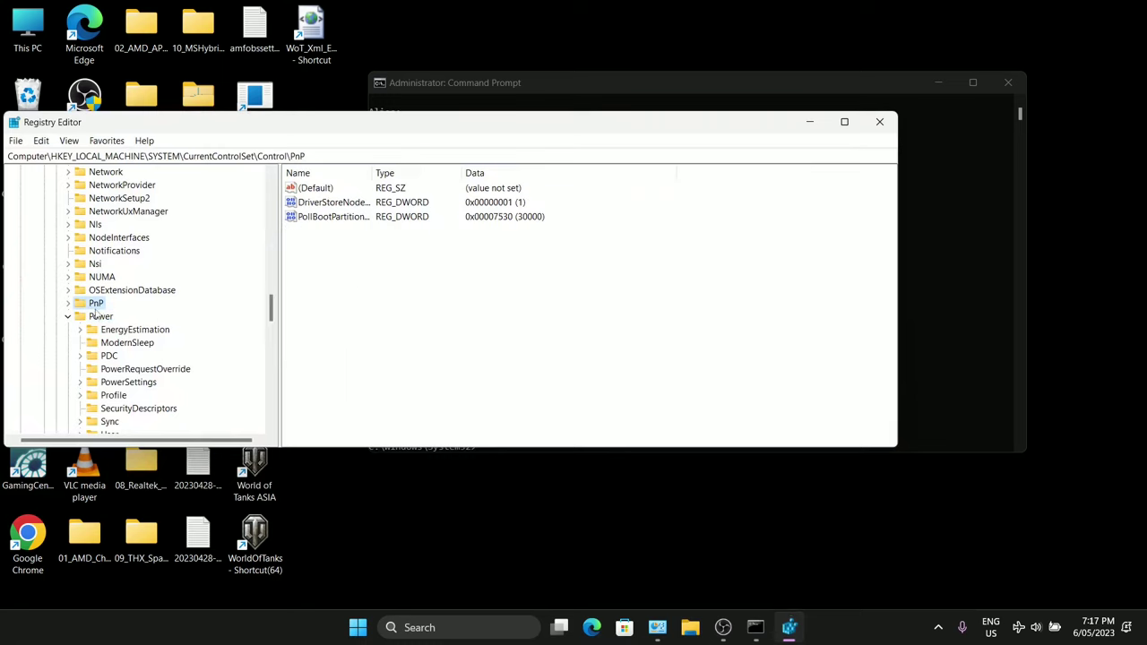
key("Down")
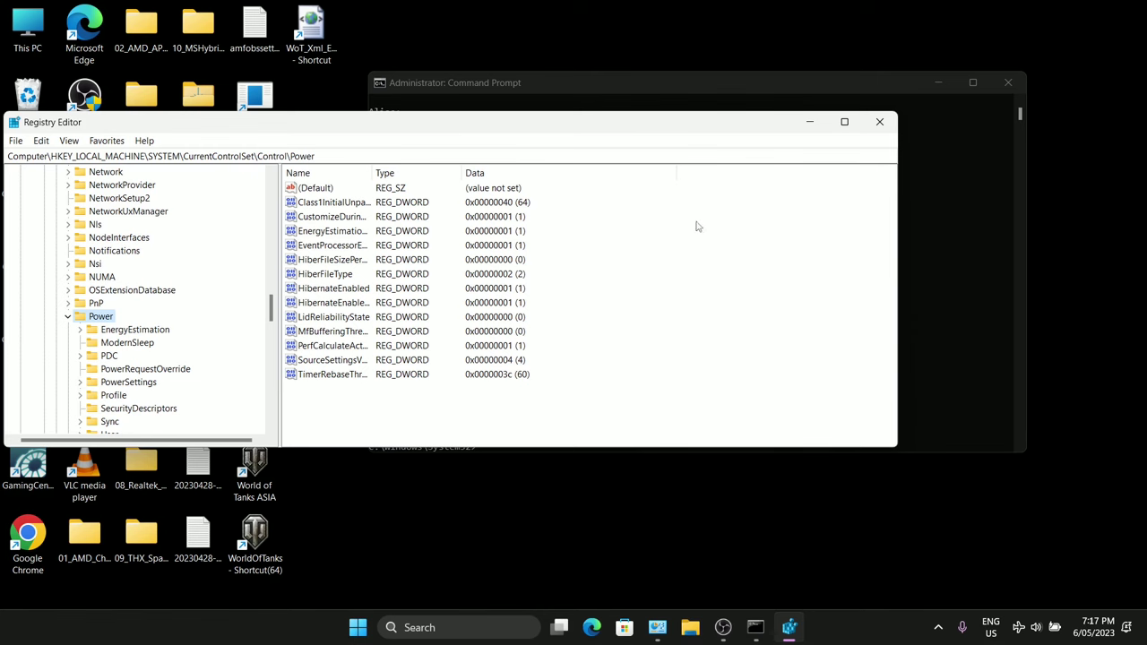
left_click(810, 123)
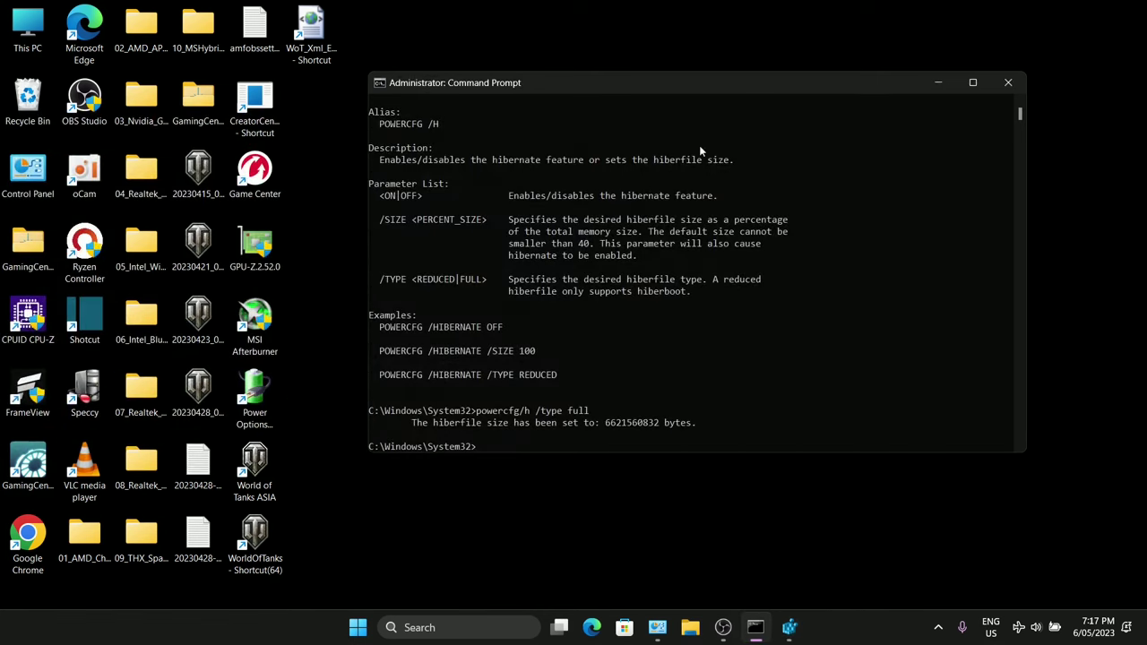
Check the Allow hybrid sleep setting under Sleep in the Balanced plan's advanced power settings, and close the advanced settings dialog.
double_click(254, 399)
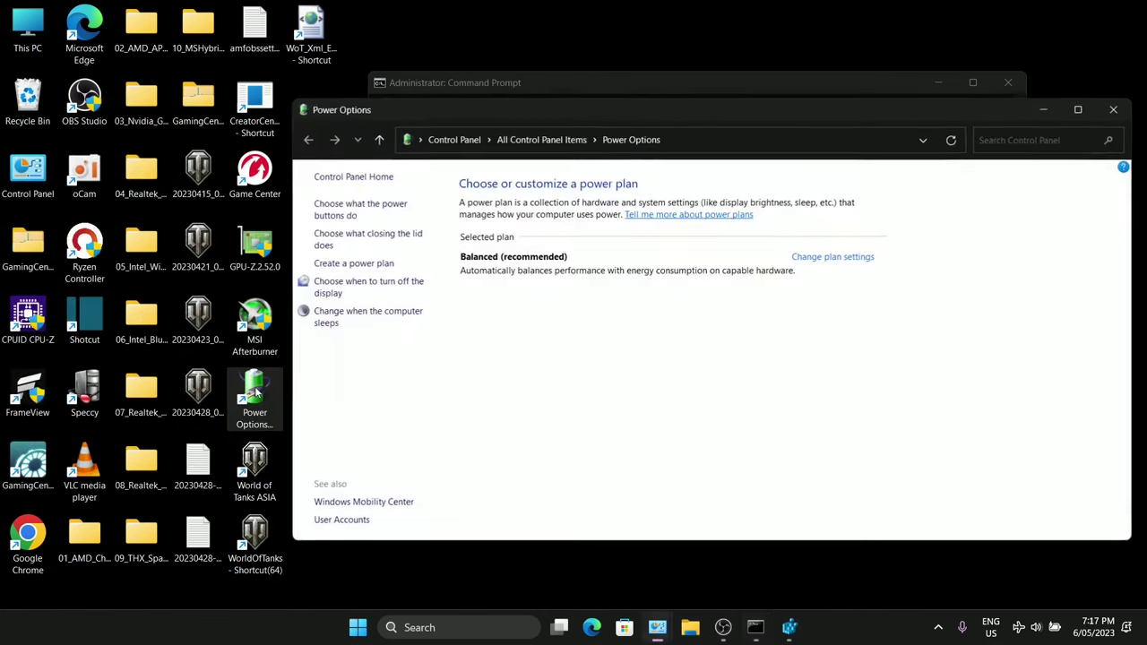
left_click(851, 257)
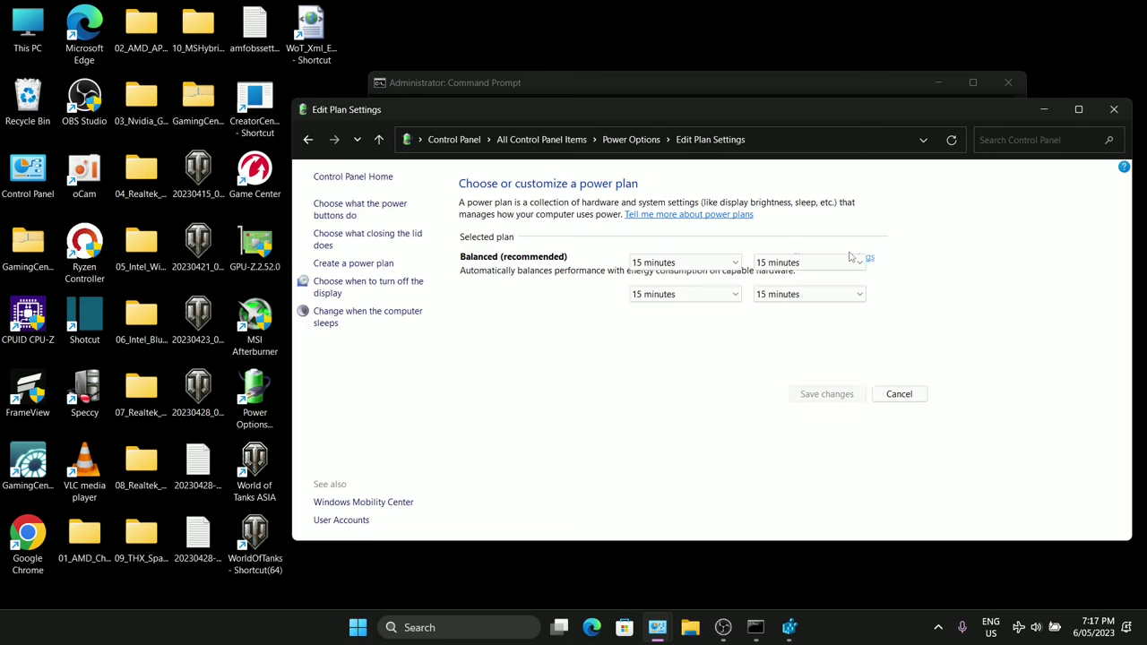
left_click(549, 339)
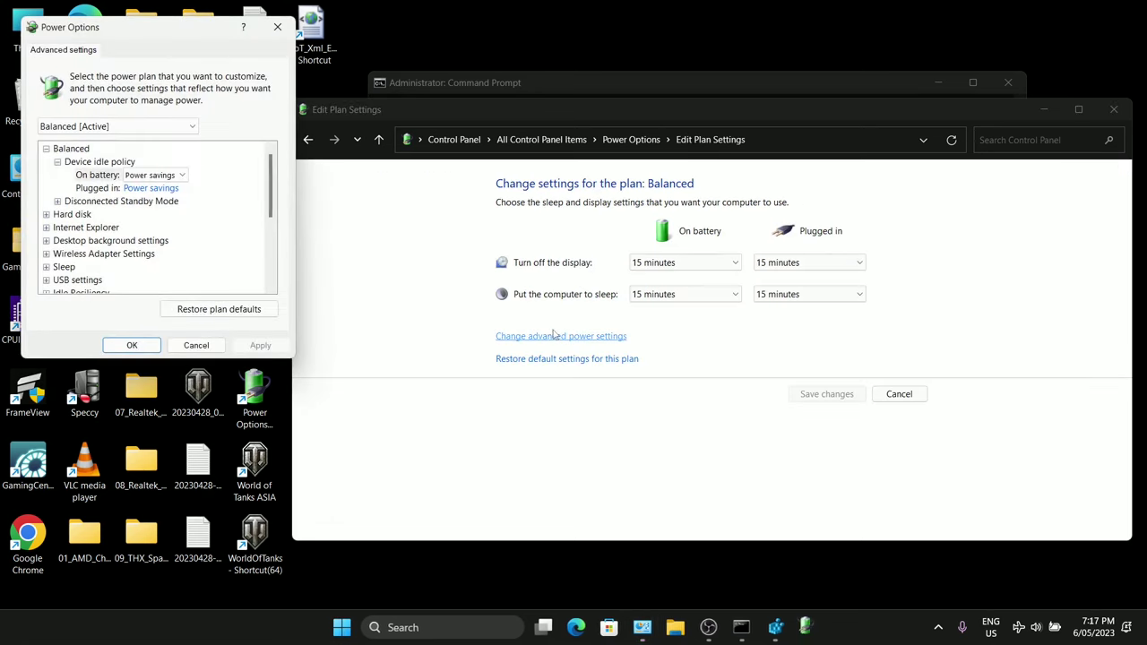
scroll(222, 250, "down", 1)
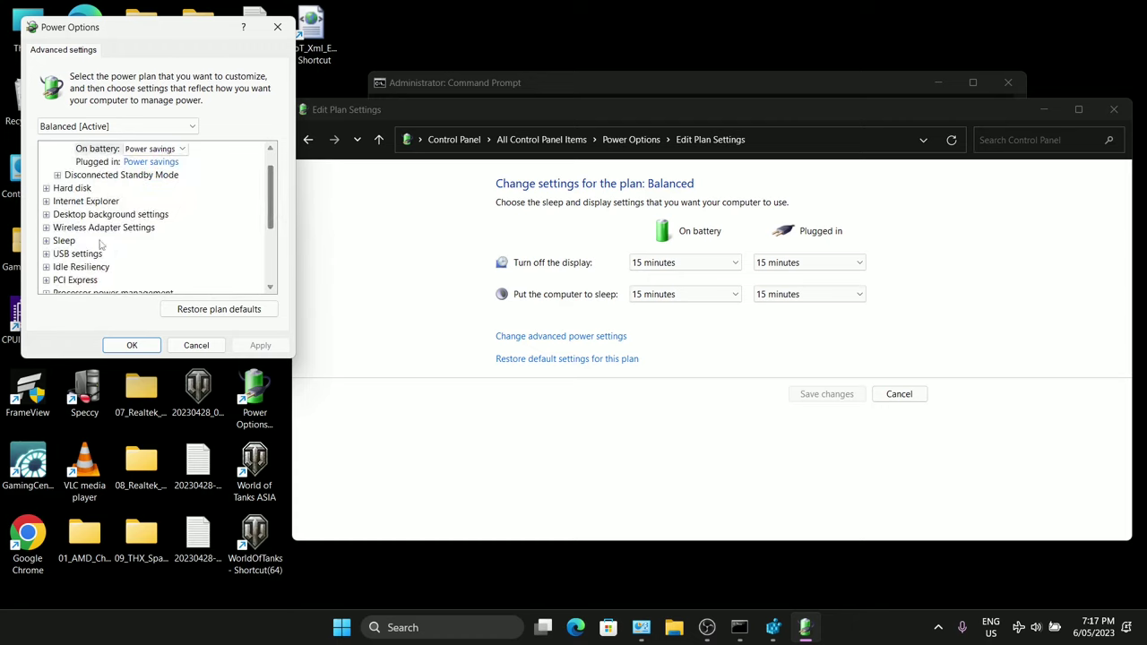
left_click(46, 241)
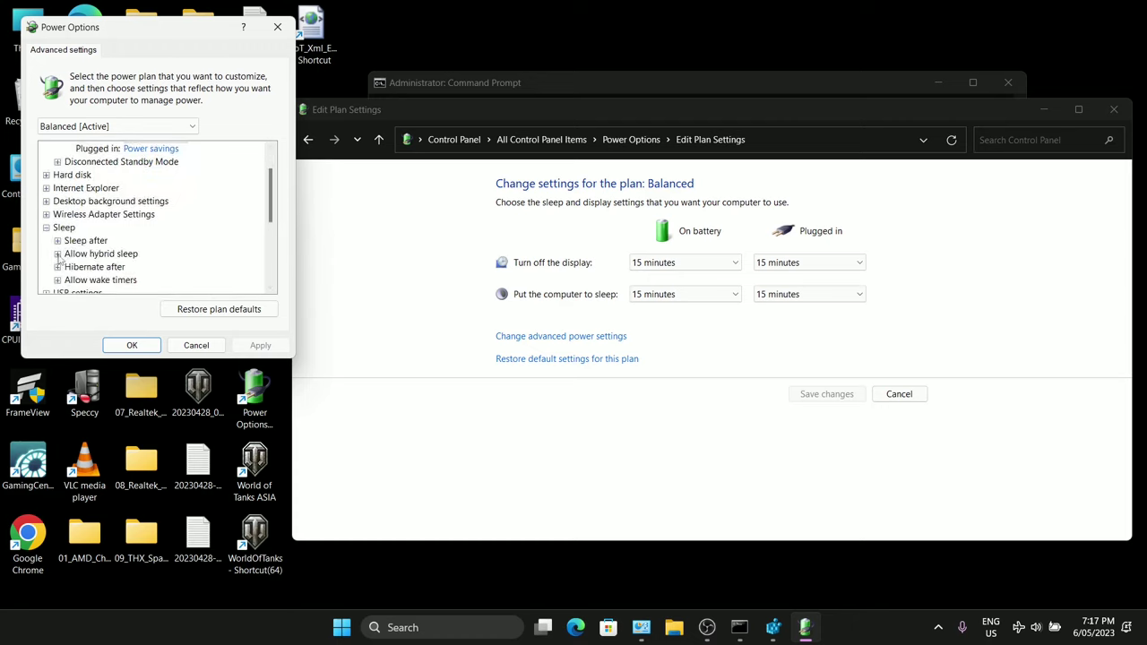
left_click(57, 254)
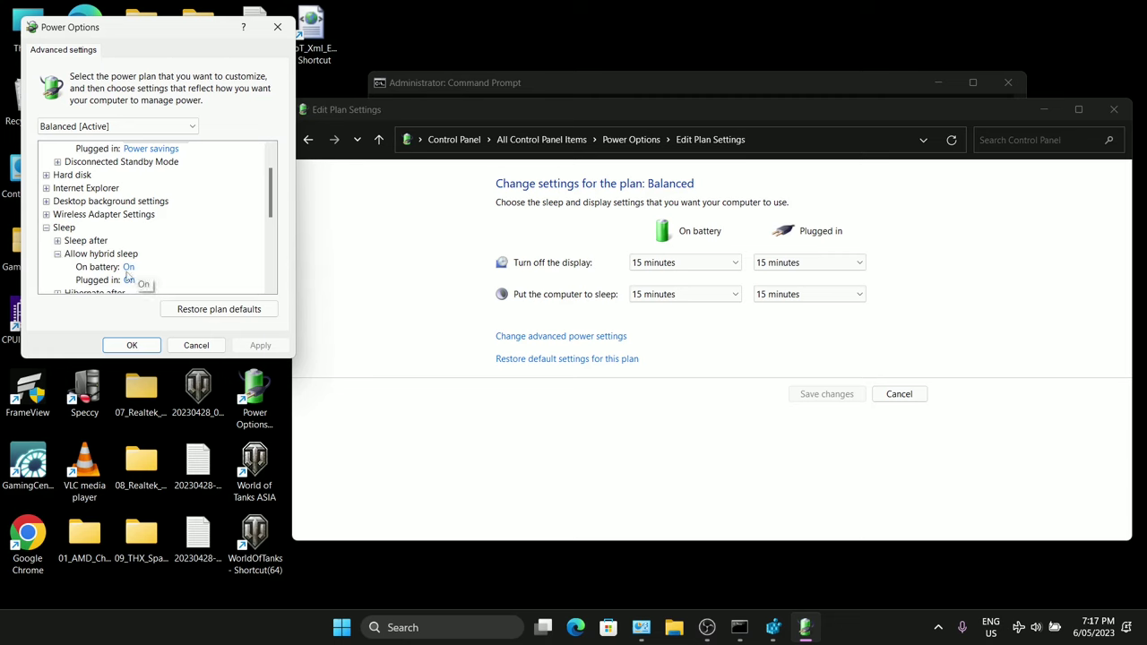
left_click(126, 346)
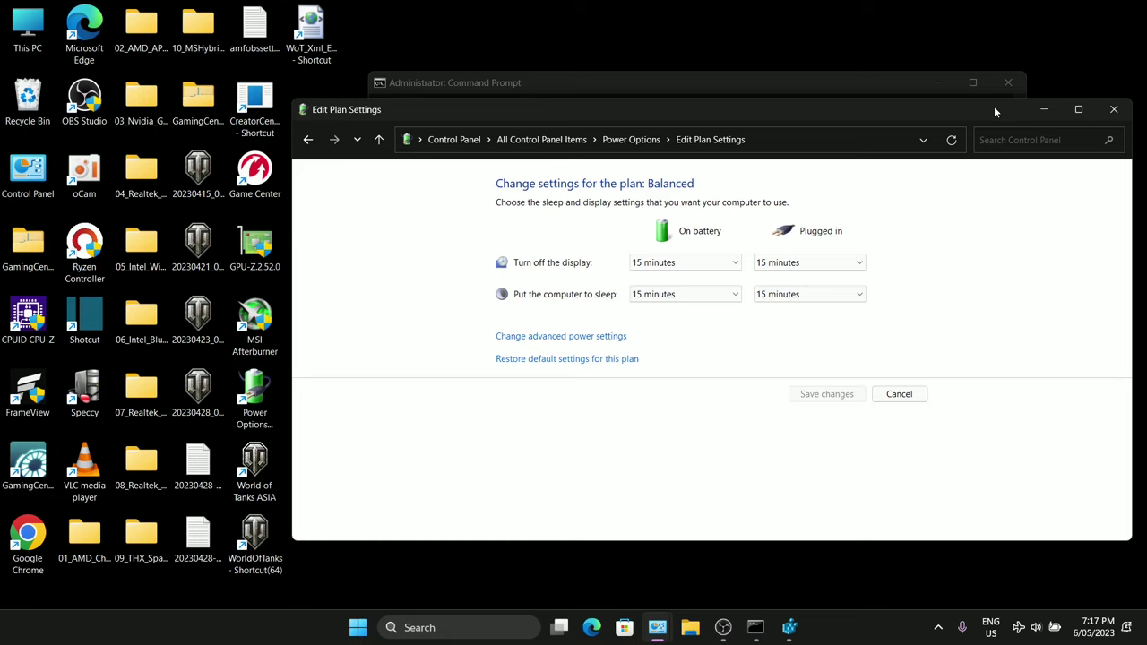
left_click_drag(971, 113, 976, 115)
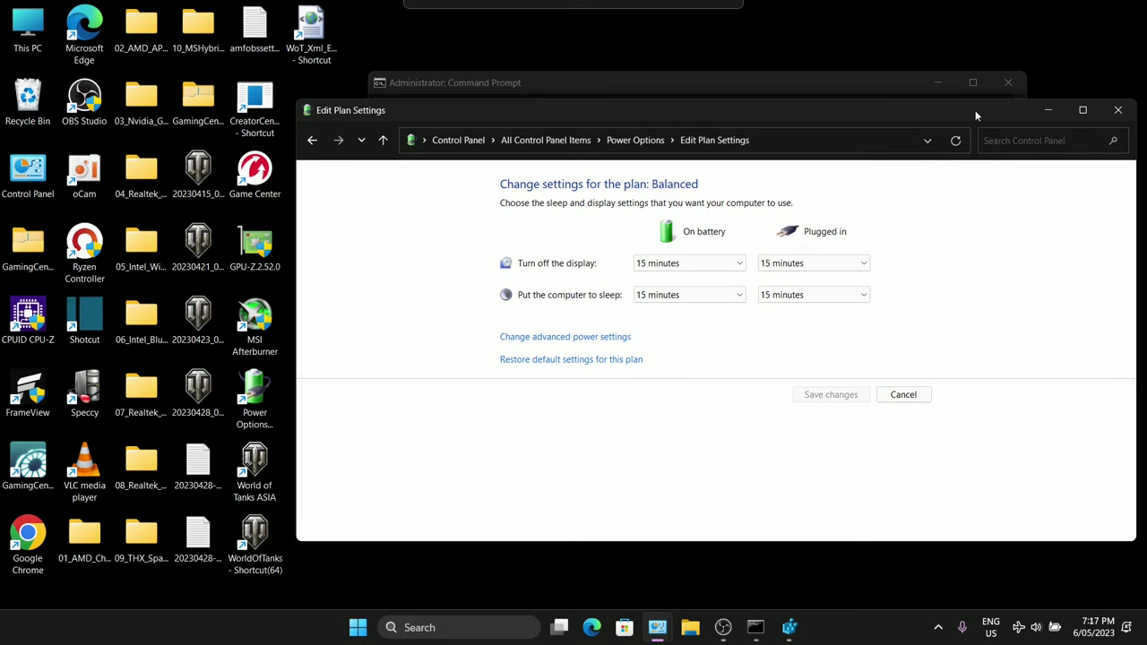